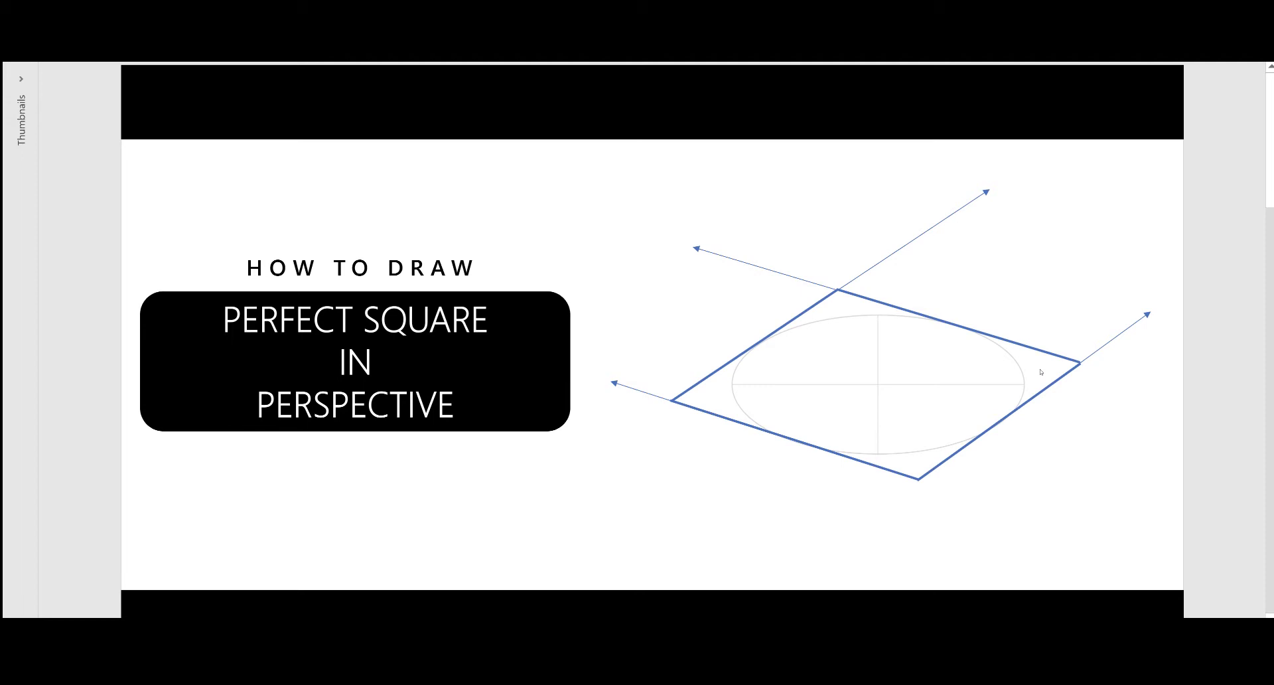
Step: On the next slide, enlarge the small crossed ellipse and move it centre-left of the example square
scroll(1040, 372, down, 1)
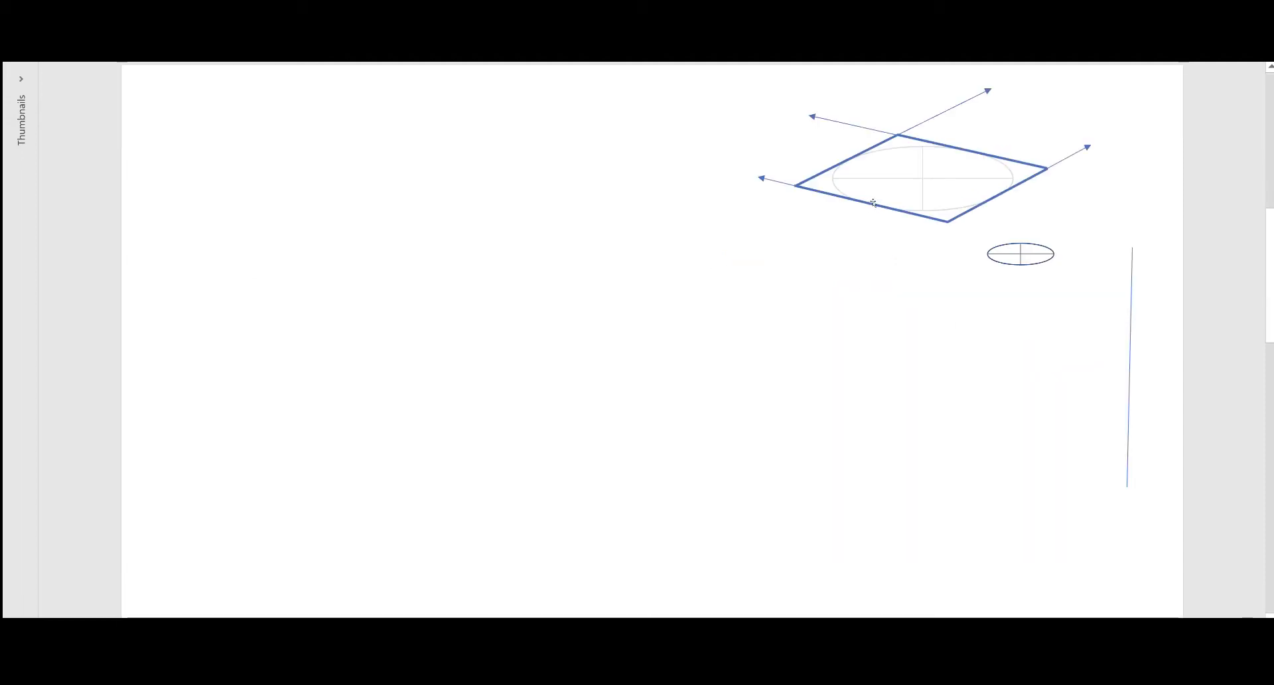
click(1029, 245)
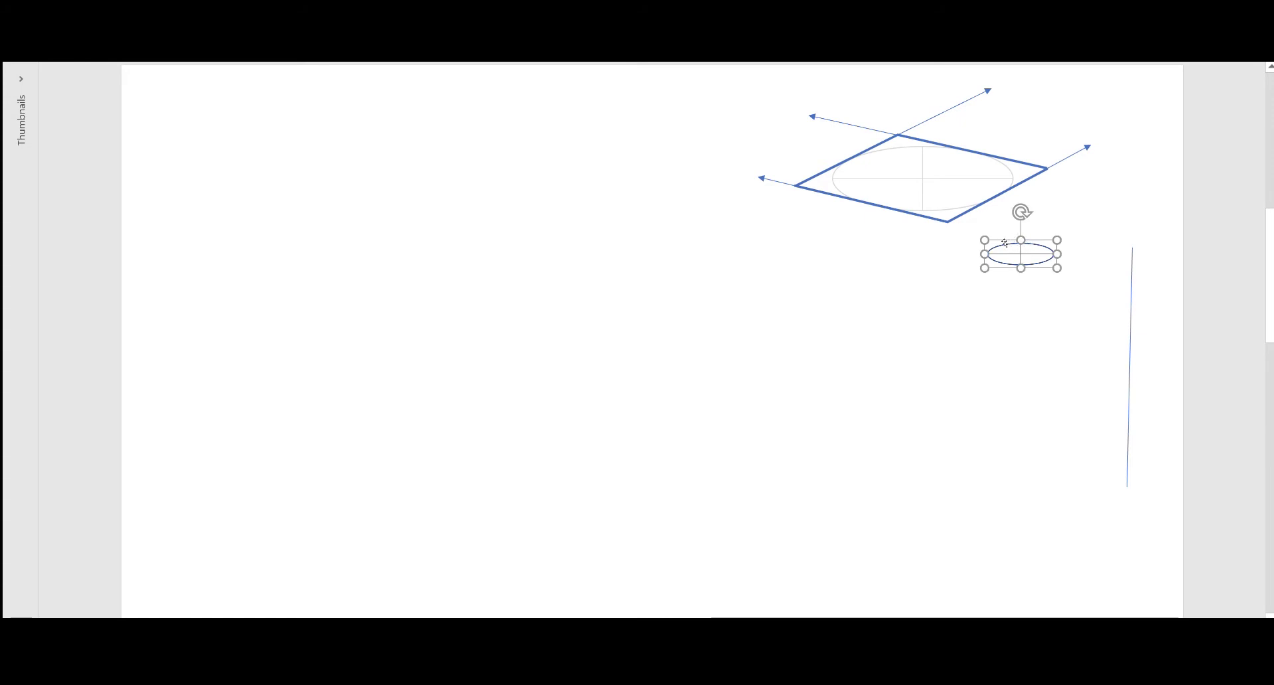
drag(1005, 243, 791, 331)
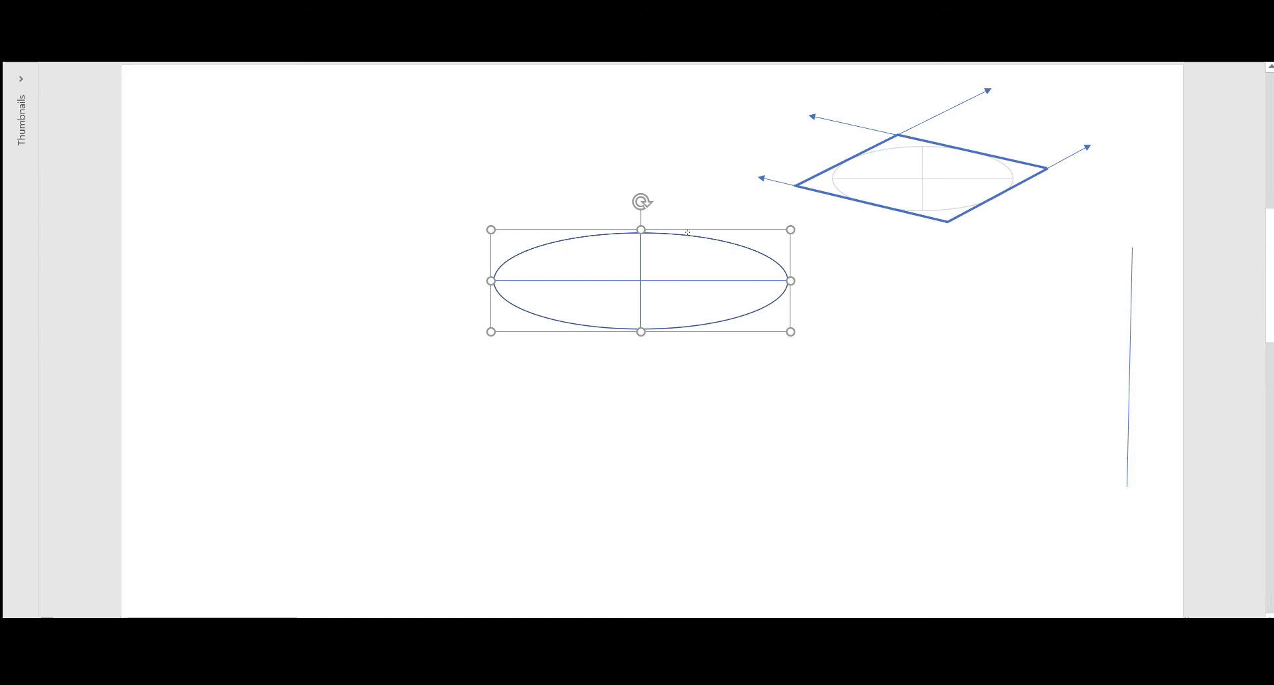
drag(688, 233, 587, 203)
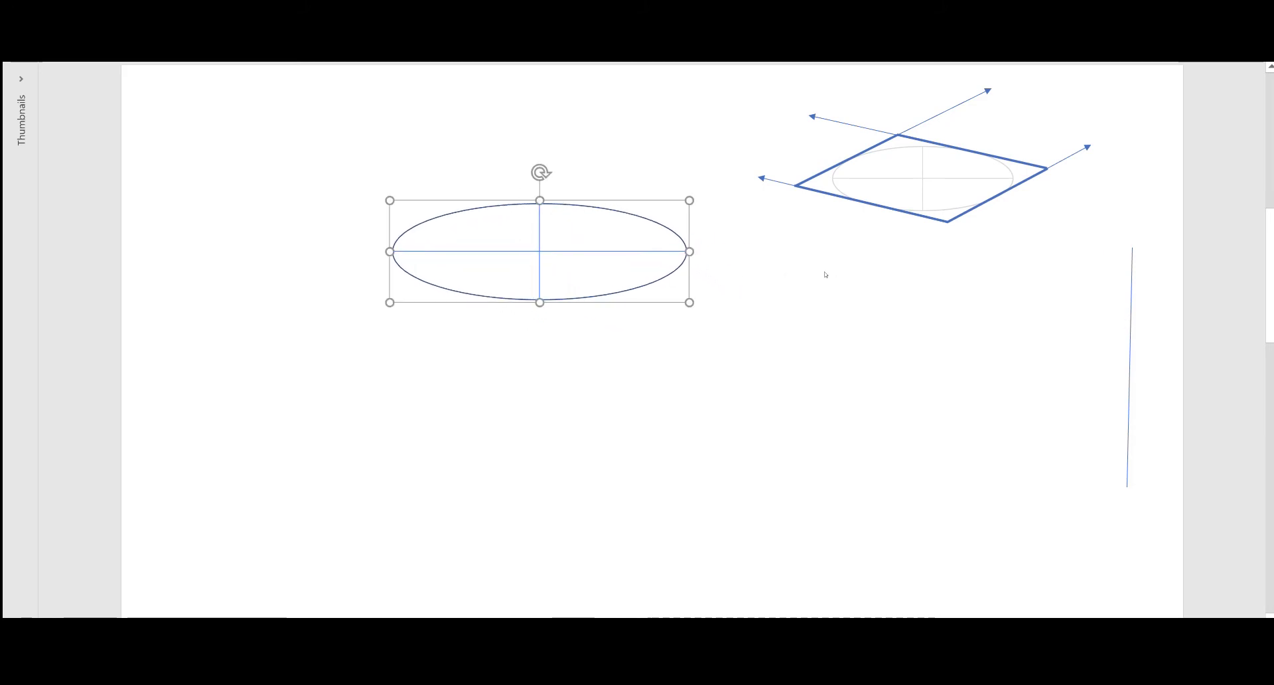
drag(614, 200, 618, 218)
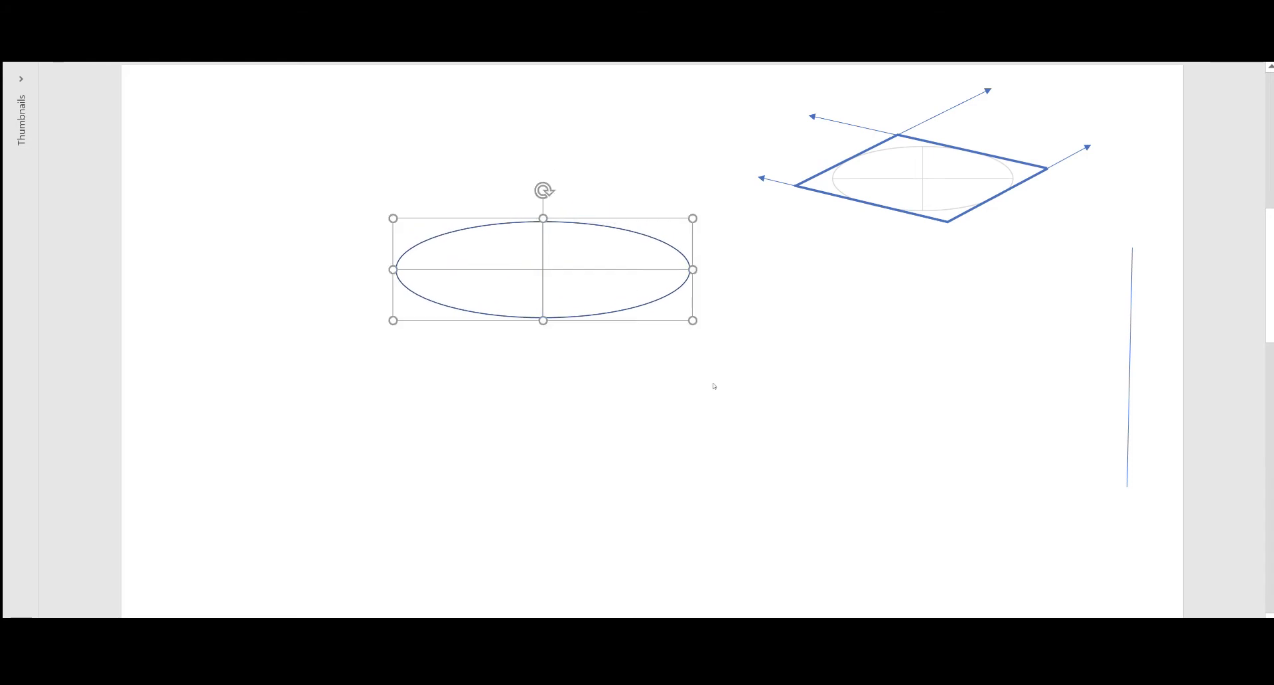
click(714, 386)
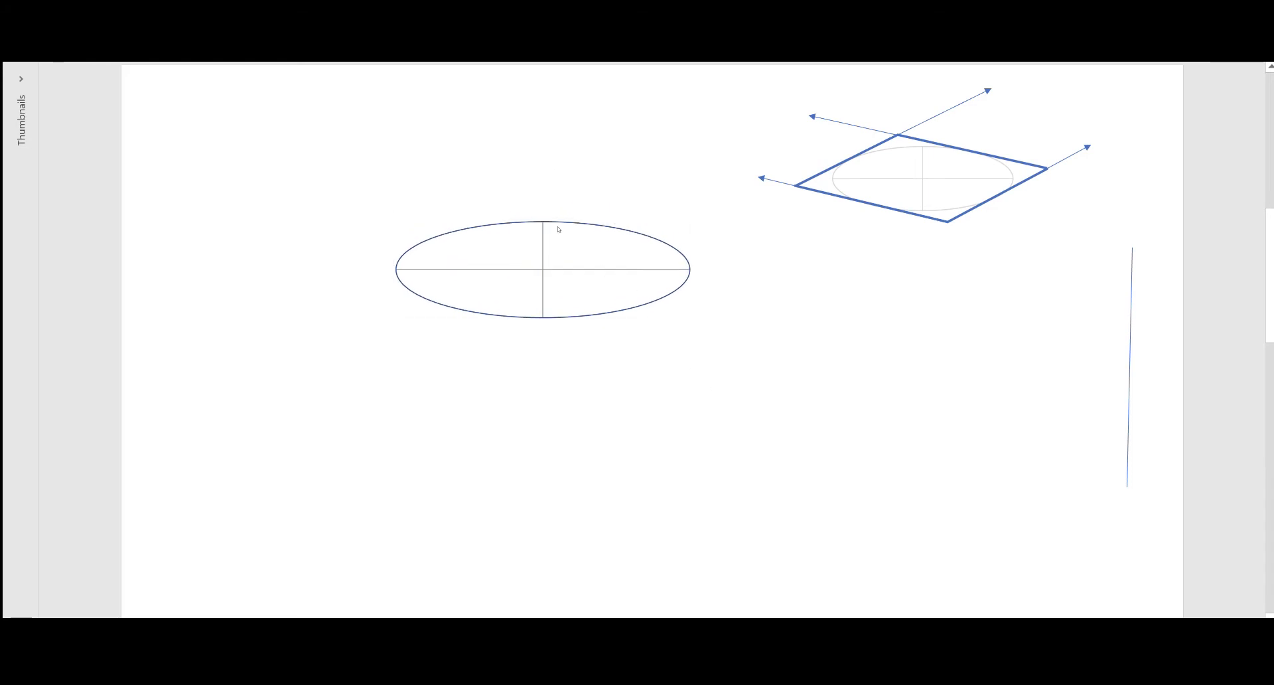
Step: Swing the vertical line into a rough diagonal across the ellipse, running from upper left to lower right
click(1130, 312)
drag(1132, 249, 365, 204)
drag(1128, 487, 746, 344)
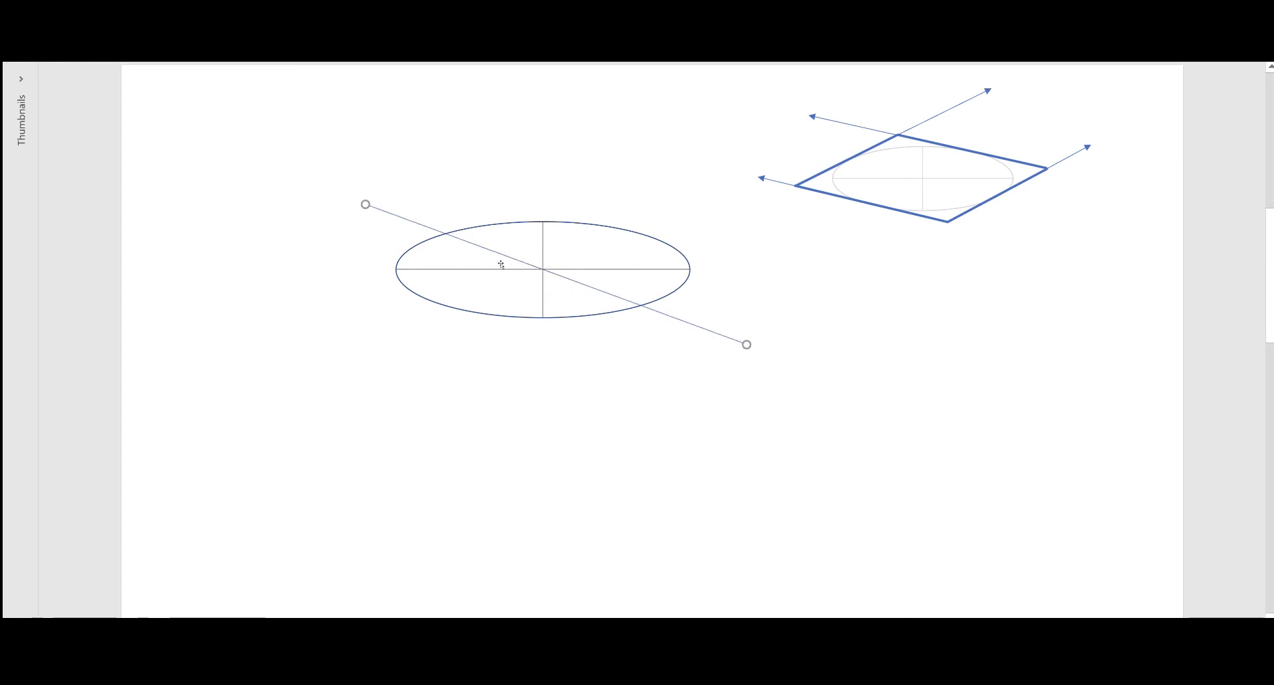
drag(365, 203, 349, 198)
drag(745, 345, 725, 411)
Step: Adjust the diagonal's endpoints so it passes through the ellipse's centre, leaving it selected
drag(350, 199, 426, 178)
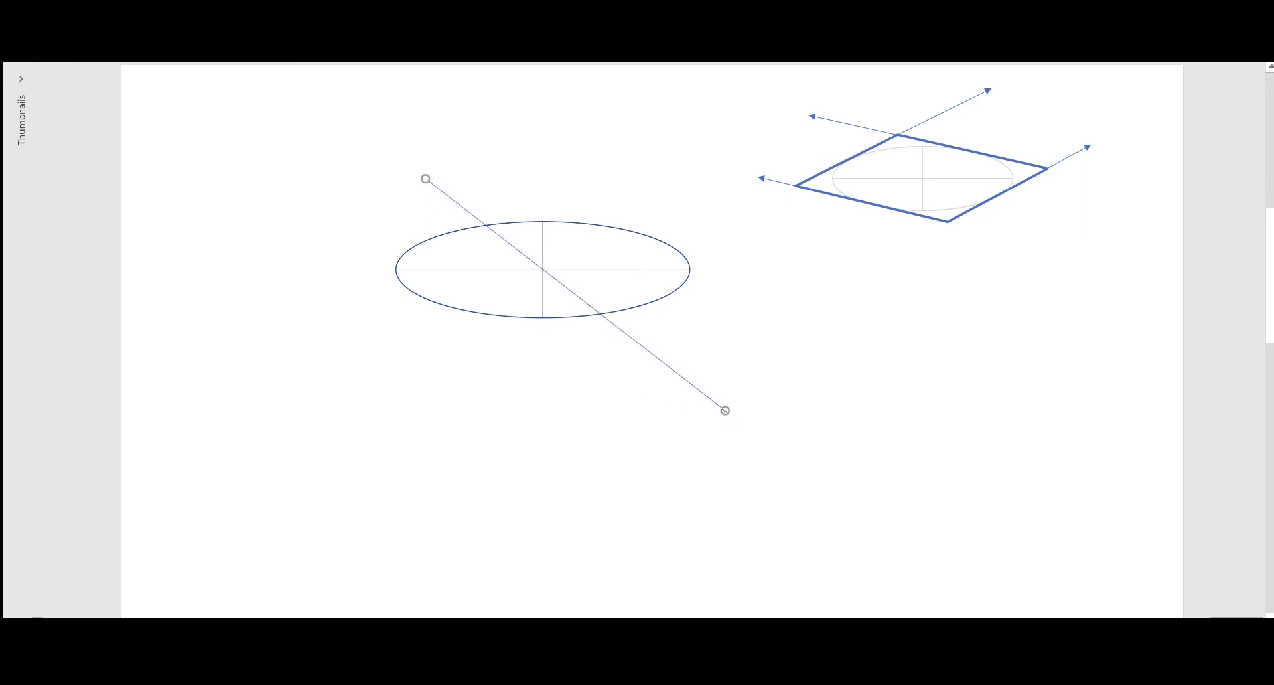
drag(725, 410, 761, 359)
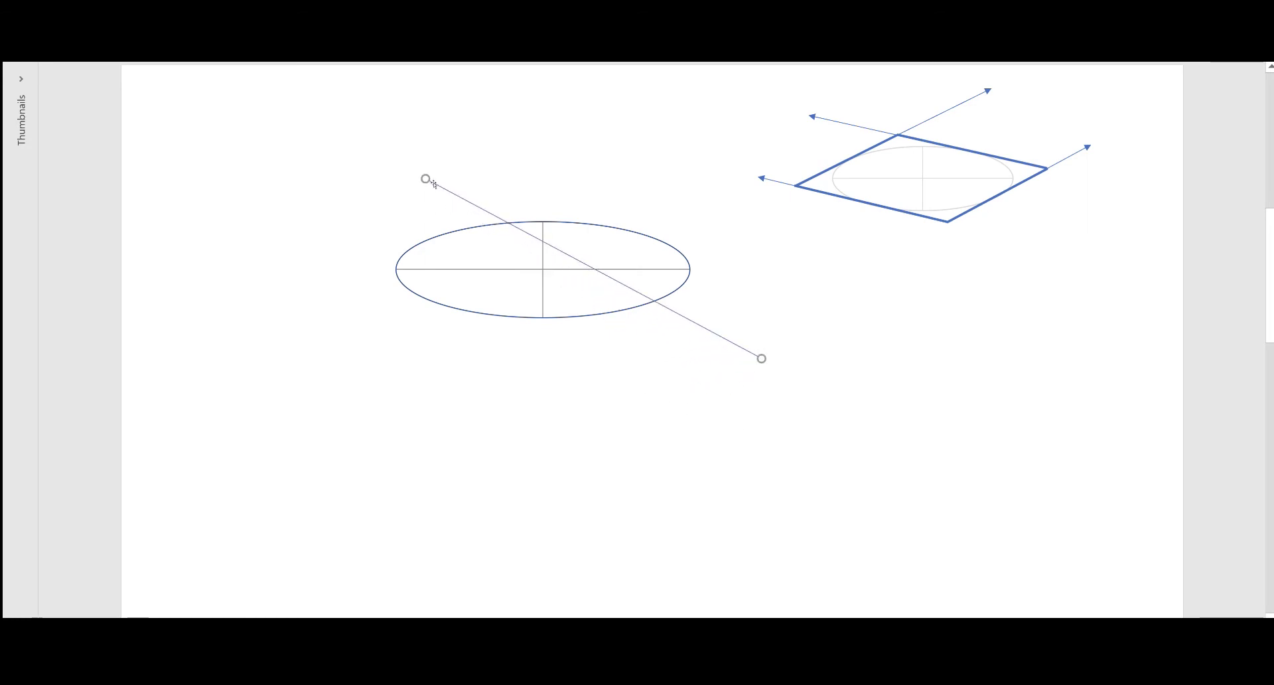
drag(430, 180, 370, 199)
click(722, 386)
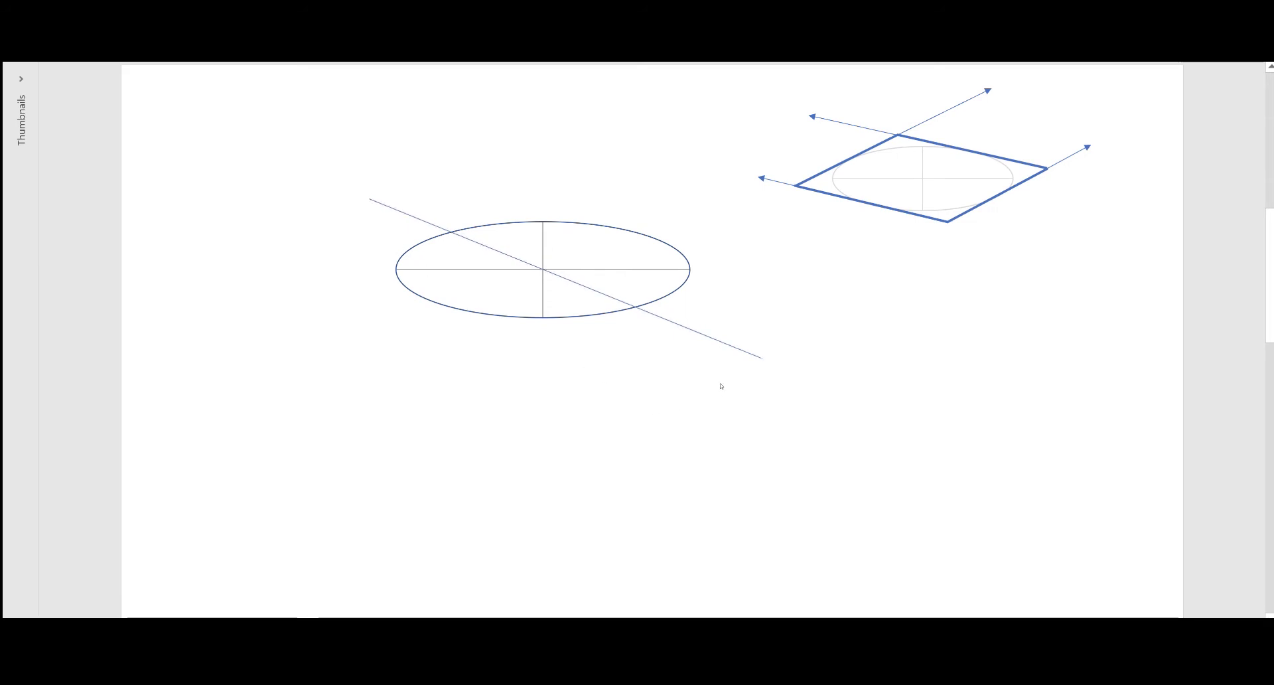
click(713, 337)
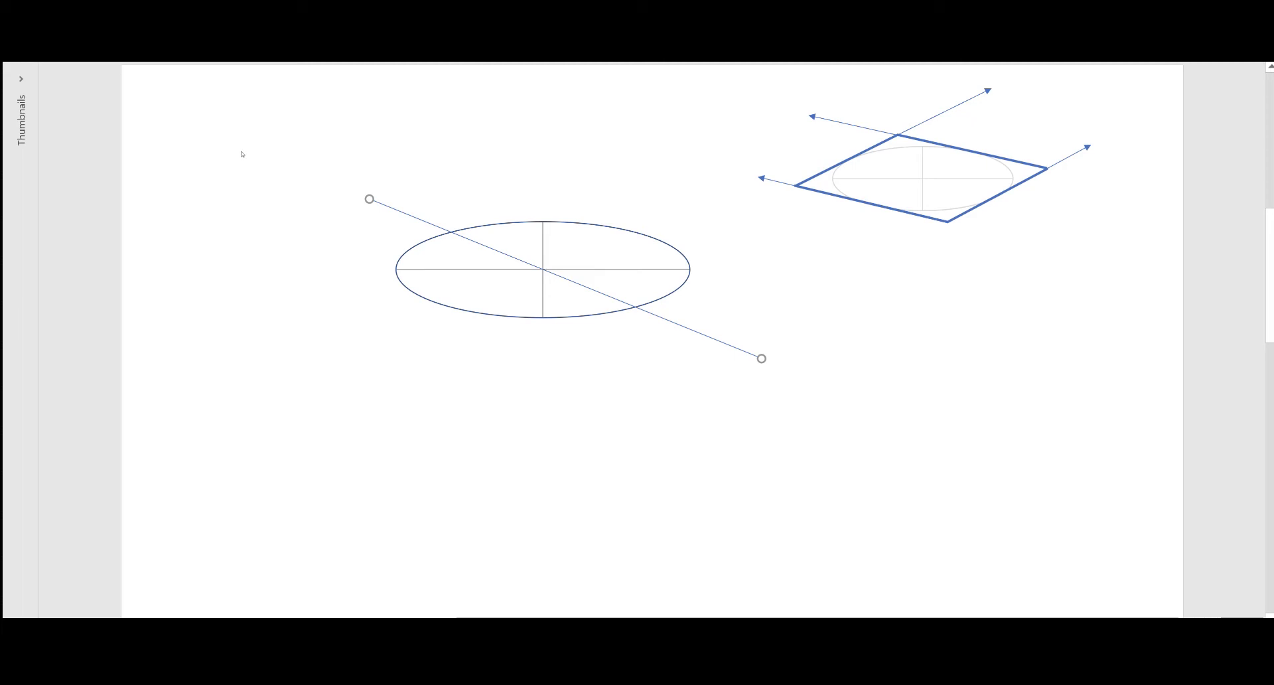
click(621, 413)
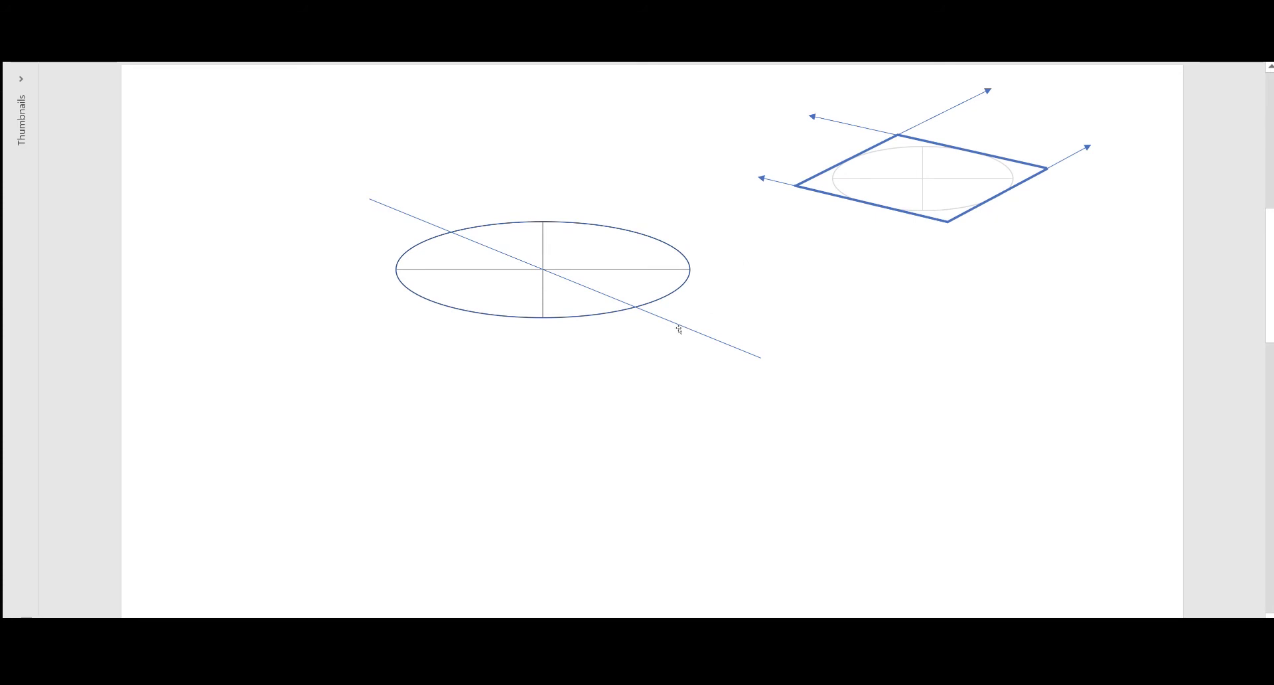
click(651, 314)
Step: Duplicate the diagonal line and place the copy below the ellipse
key(ctrl+c)
key(ctrl+v)
drag(654, 318, 558, 480)
click(267, 367)
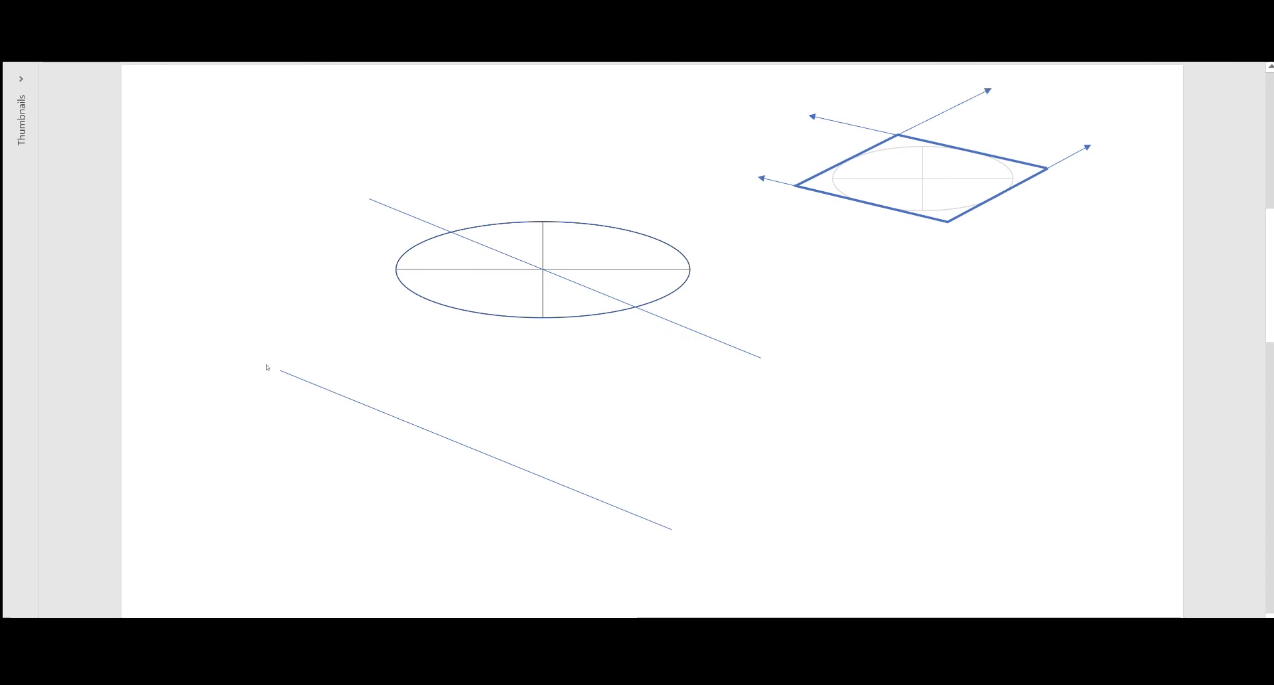
click(369, 407)
Step: Angle the copy so it rises from lower left and meets the ellipse near its lower-right edge
drag(274, 367, 981, 162)
key(Delete)
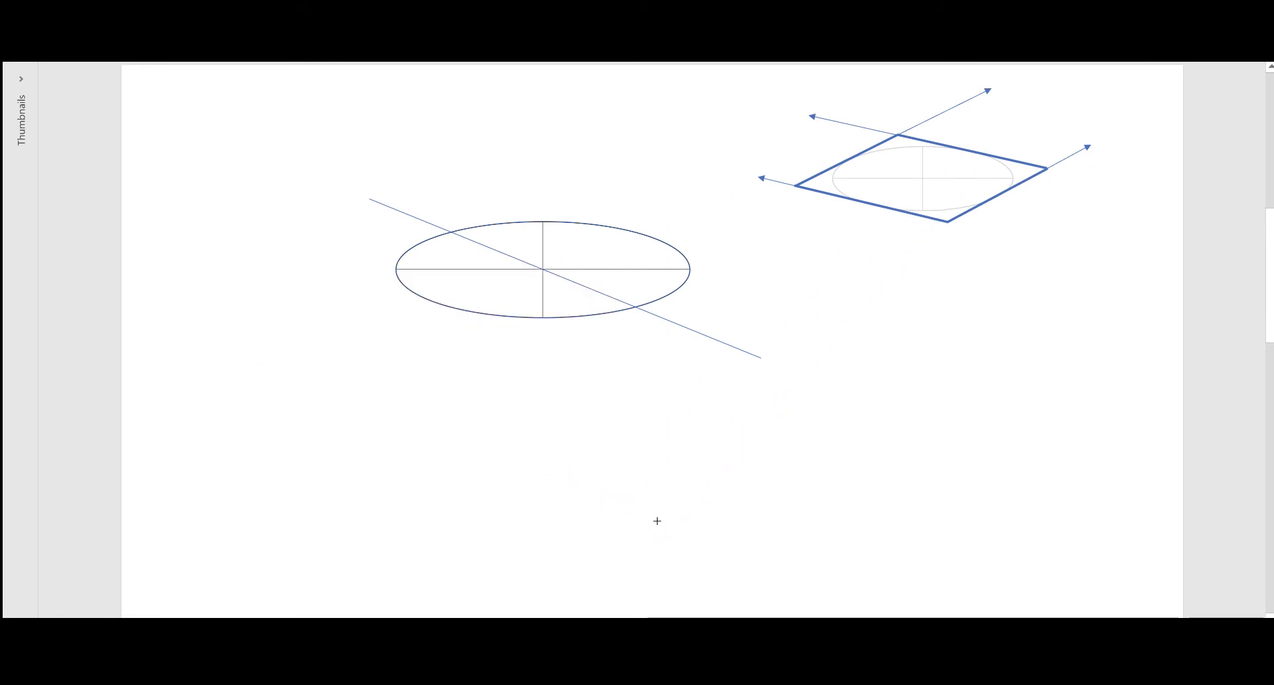
key(ctrl+z)
drag(727, 252, 668, 293)
drag(367, 403, 350, 396)
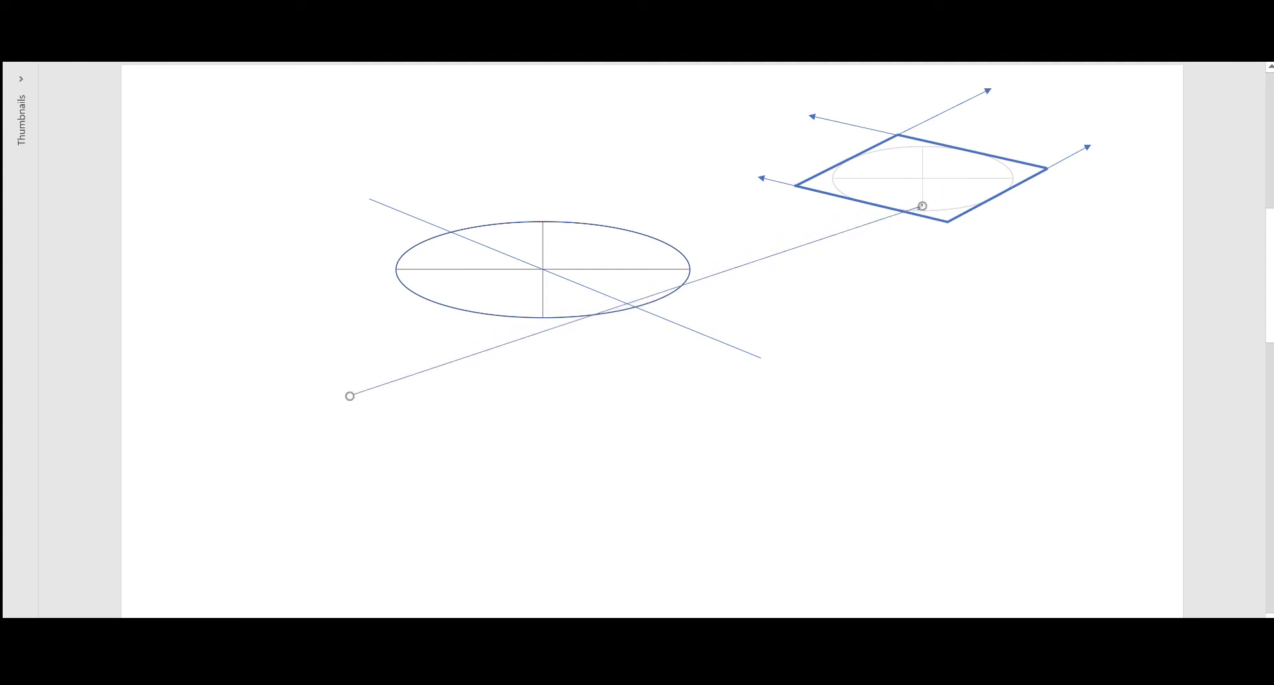
drag(923, 206, 878, 228)
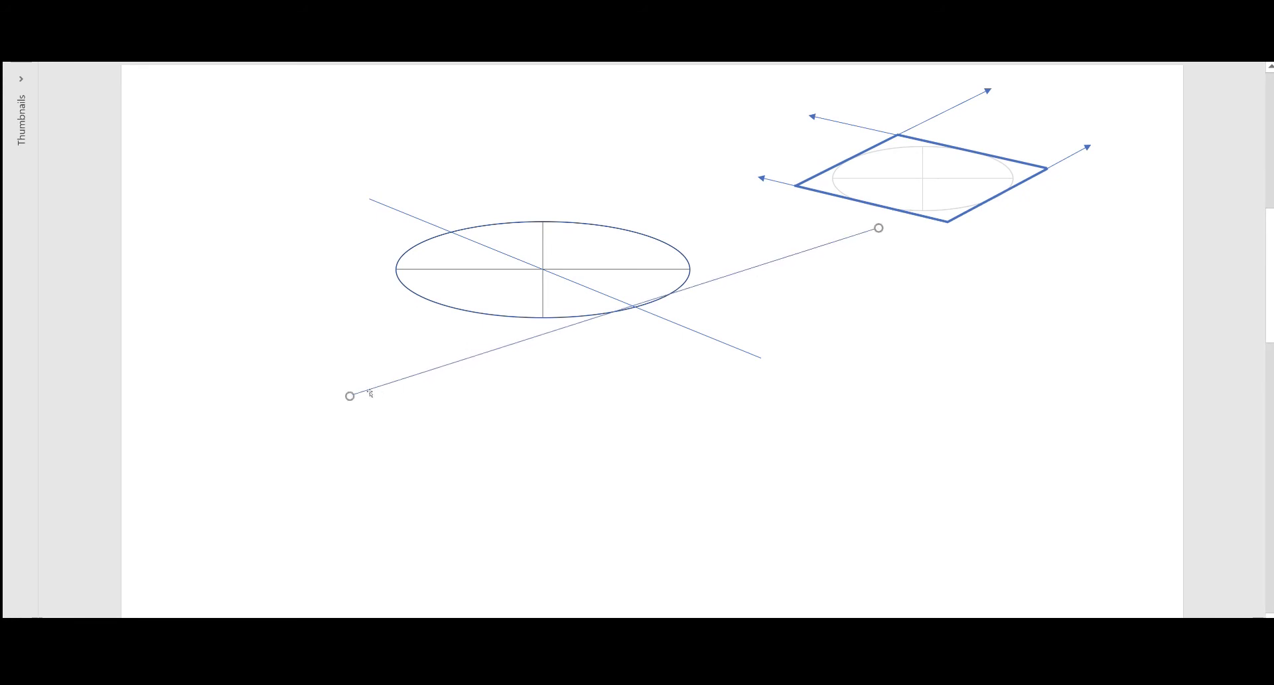
drag(350, 396, 335, 390)
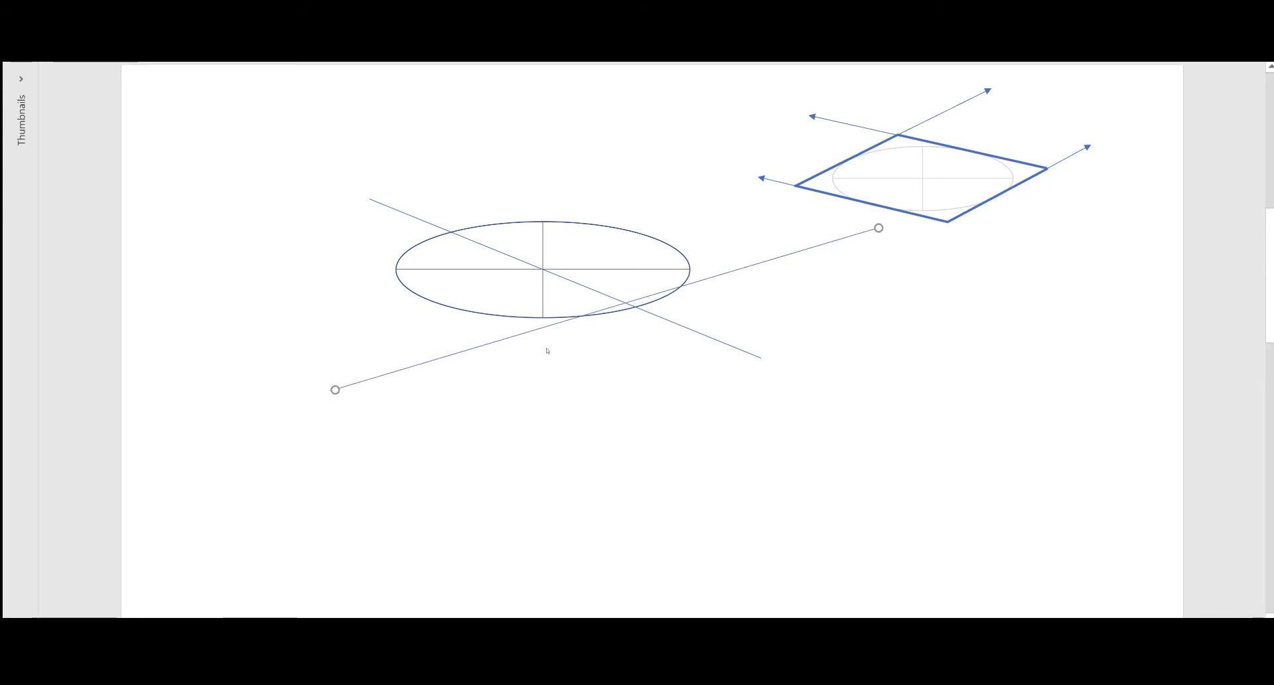
Step: Fine-tune both ends of the long rising line so it crosses the bottom of the ellipse
scroll(829, 341, up, 5)
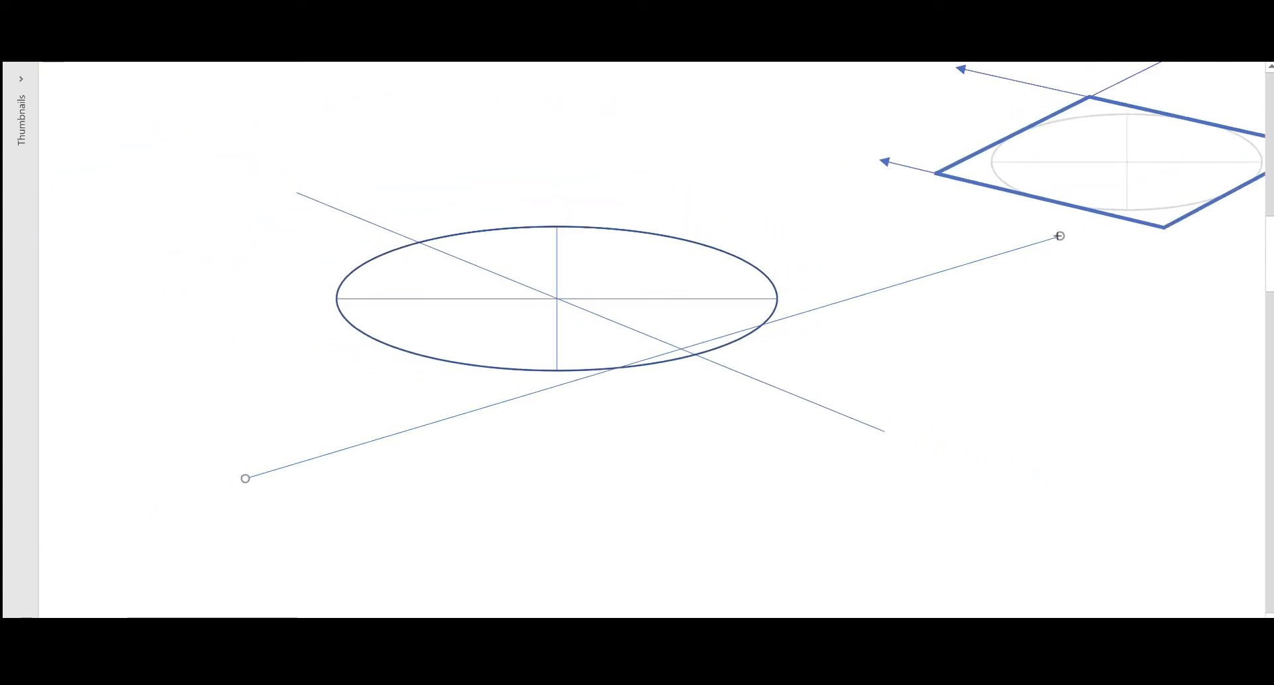
drag(1060, 235, 1034, 253)
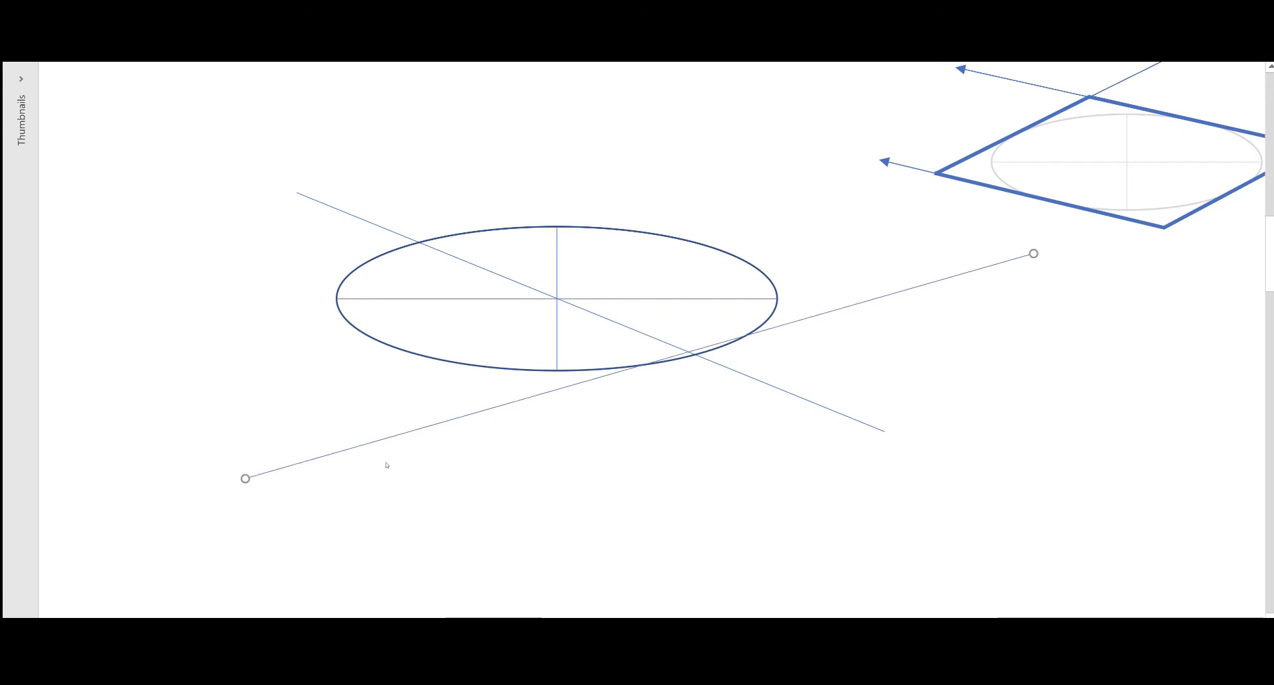
drag(245, 479, 240, 475)
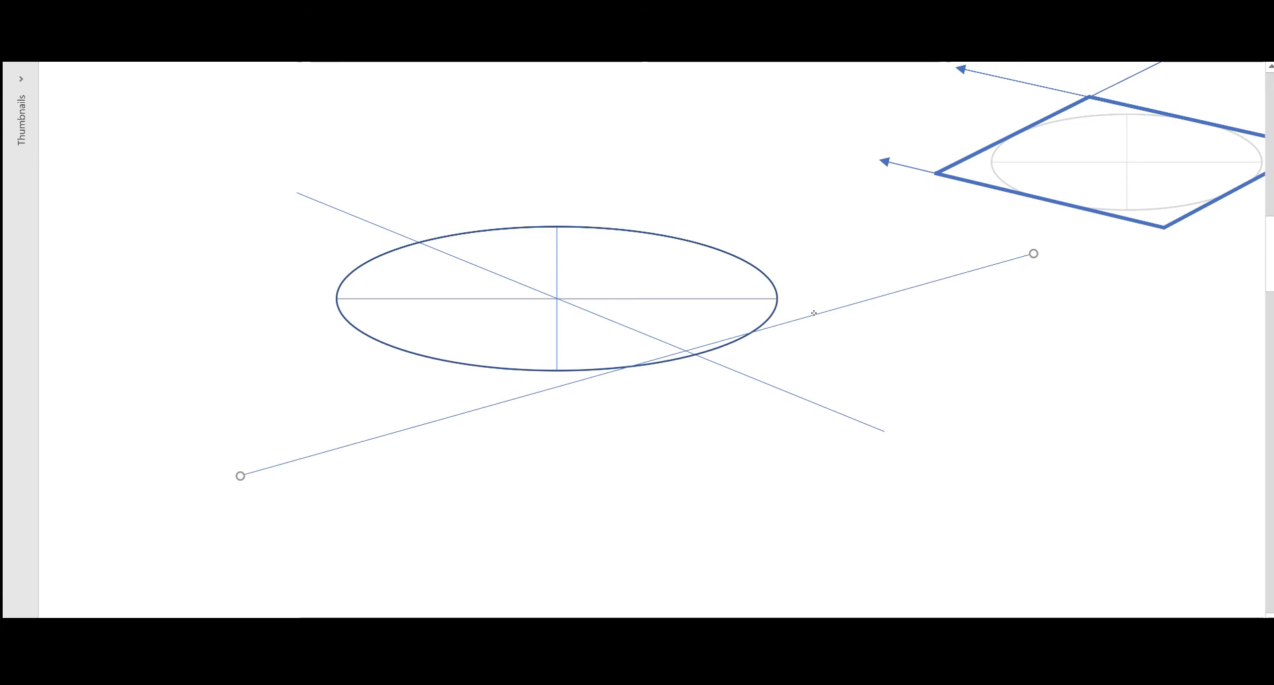
drag(816, 312, 814, 316)
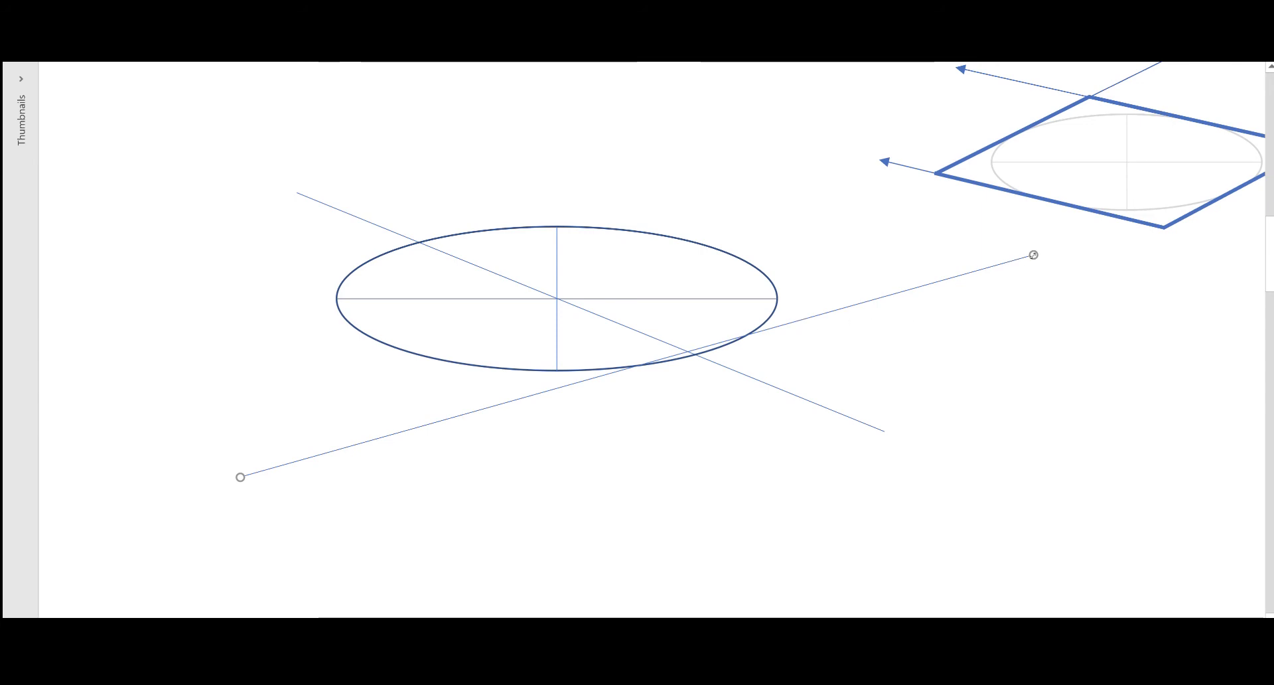
Step: Adjust the rising line's slope and position until it just grazes the ellipse's lower edge
drag(1033, 255, 938, 241)
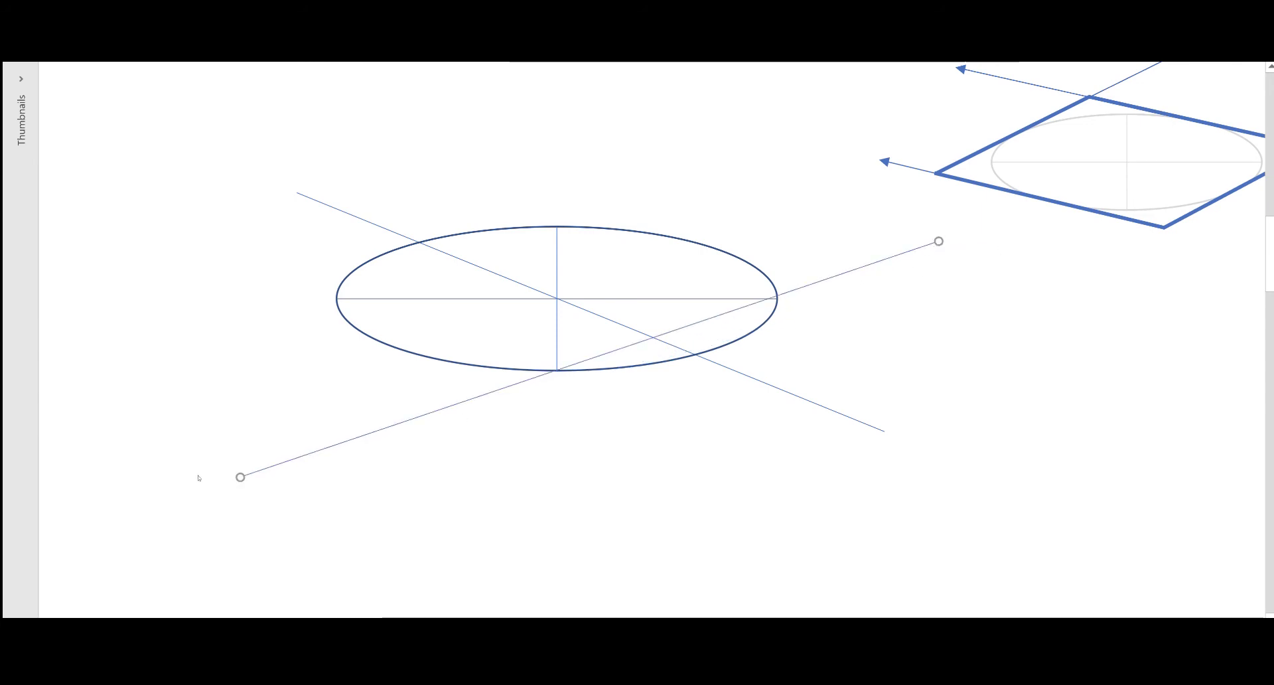
drag(241, 477, 297, 495)
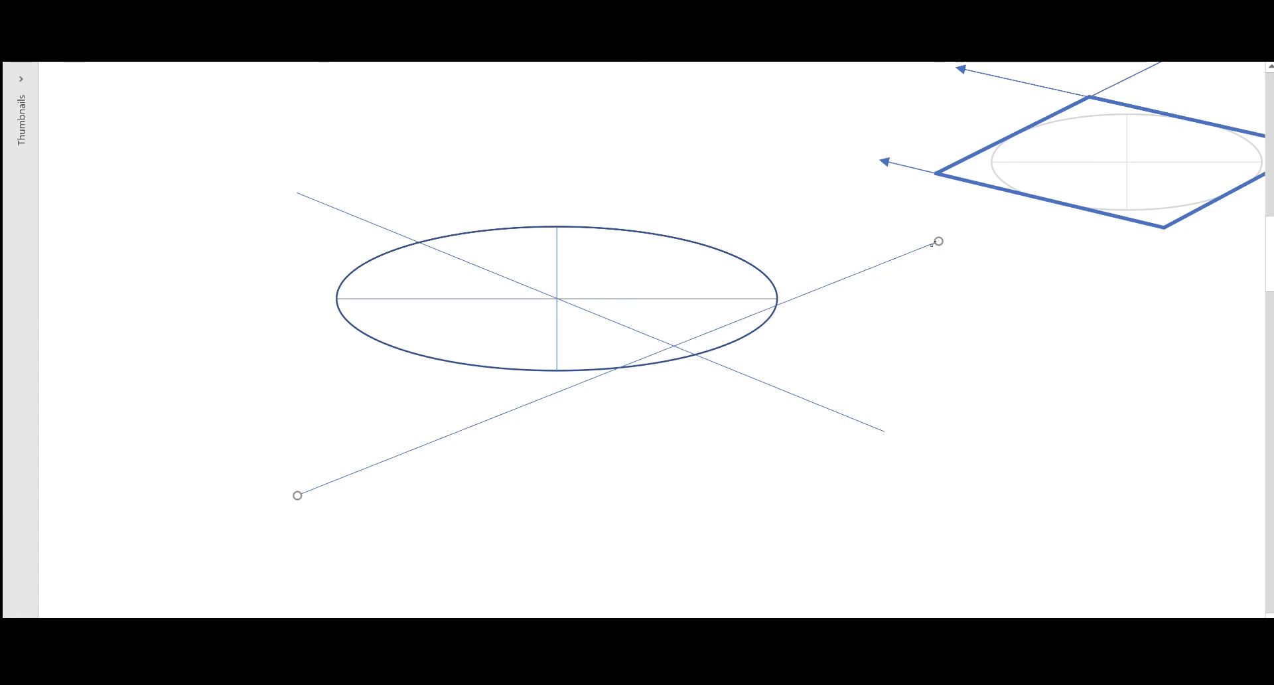
drag(939, 241, 934, 265)
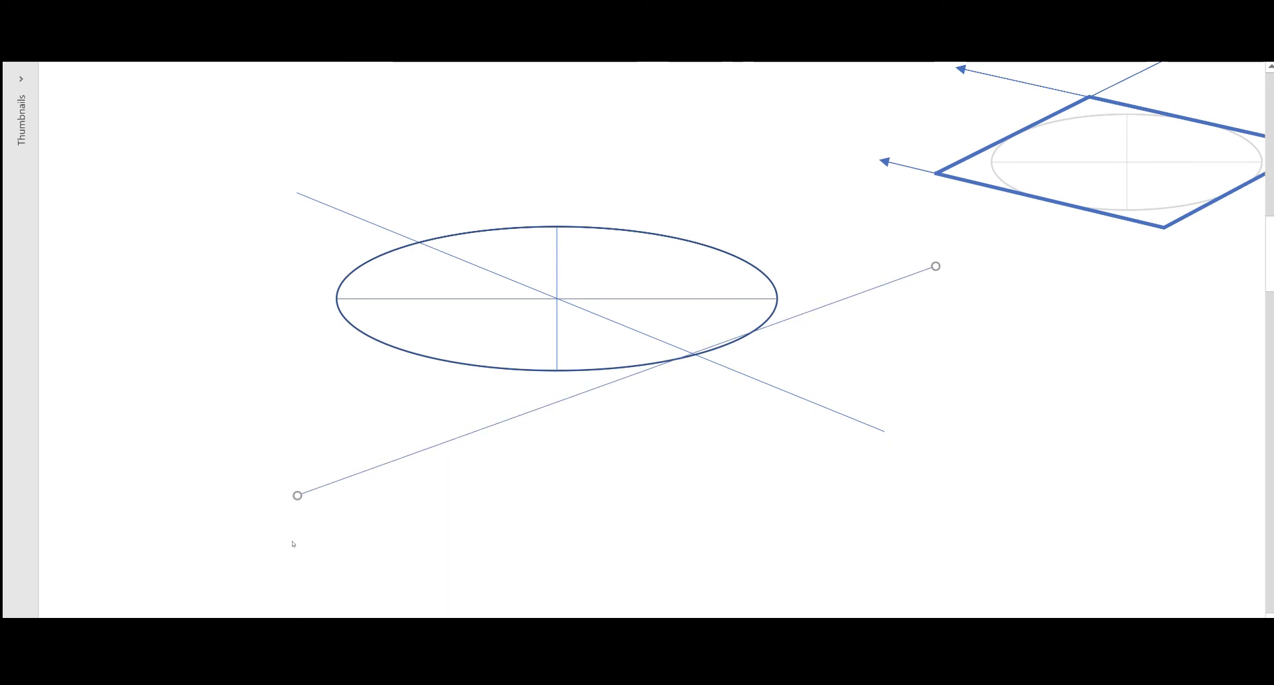
drag(297, 495, 249, 473)
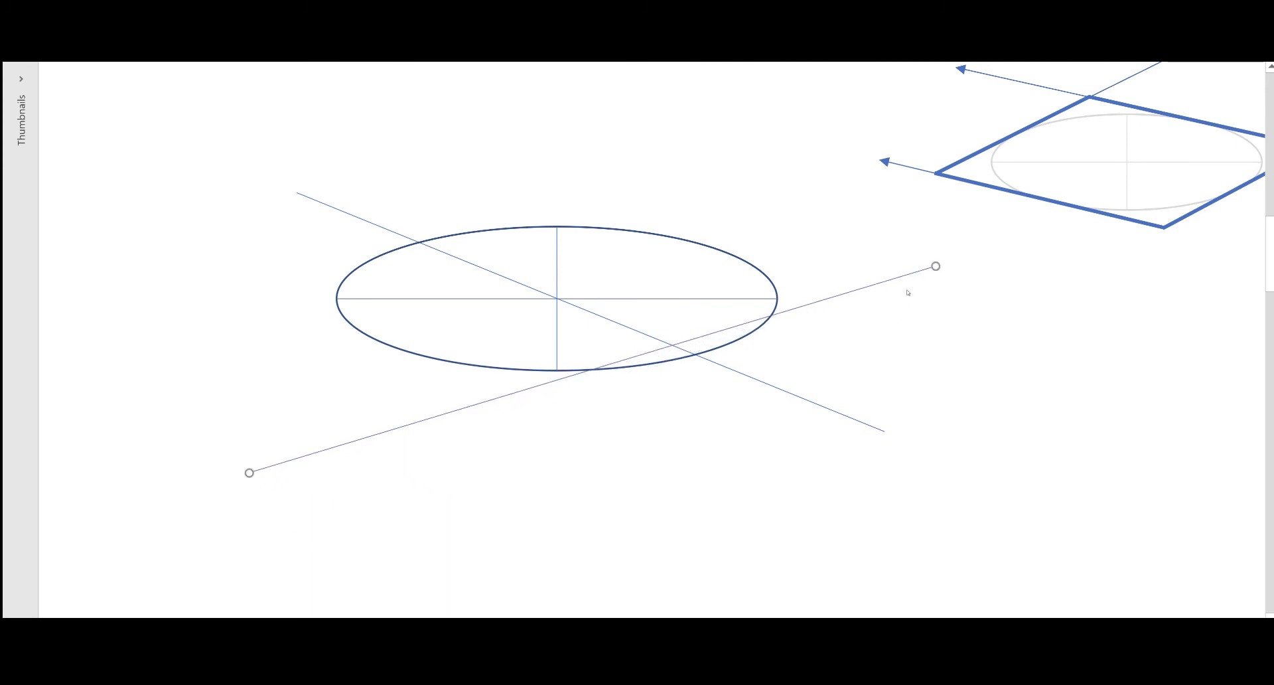
drag(884, 278, 889, 292)
drag(253, 486, 242, 481)
drag(940, 280, 939, 284)
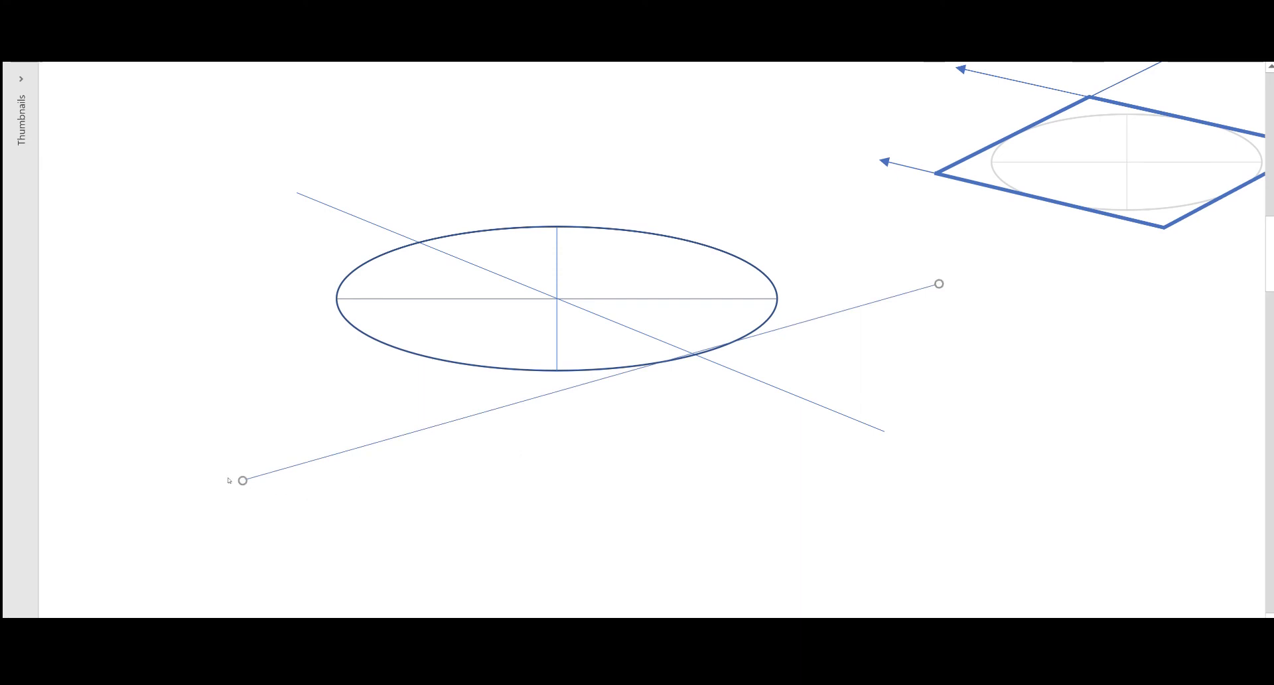
drag(243, 481, 239, 475)
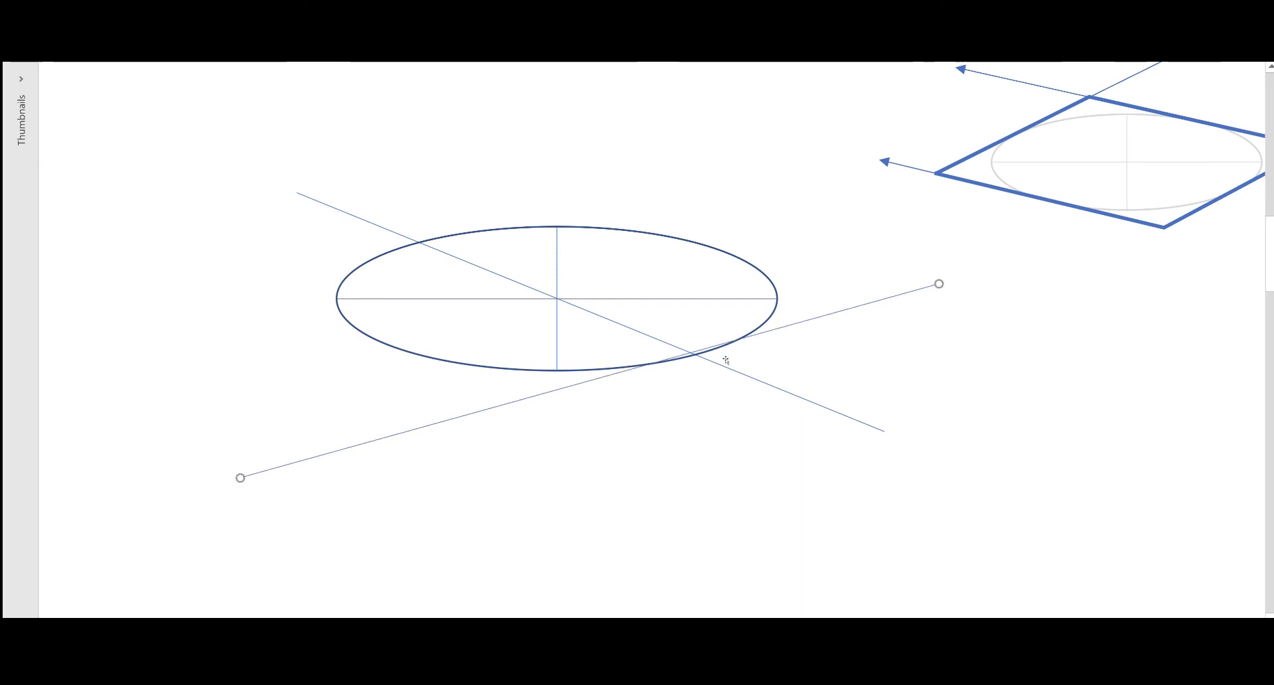
key(Escape)
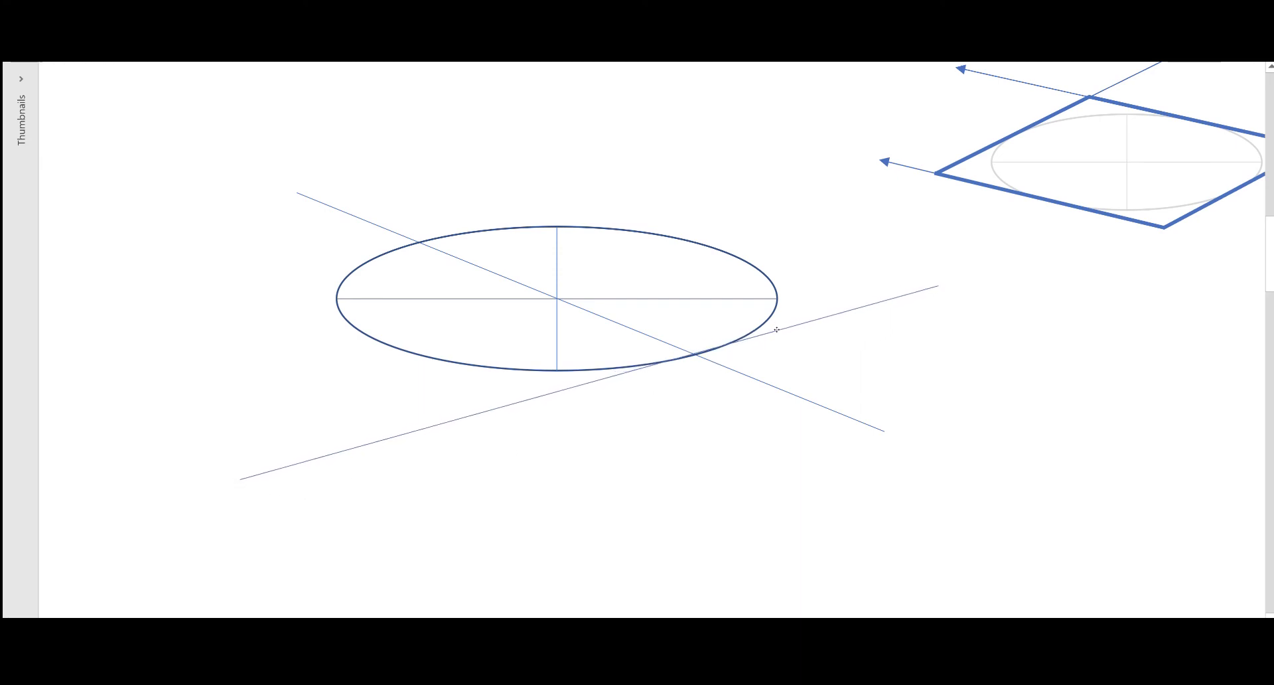
drag(776, 330, 886, 300)
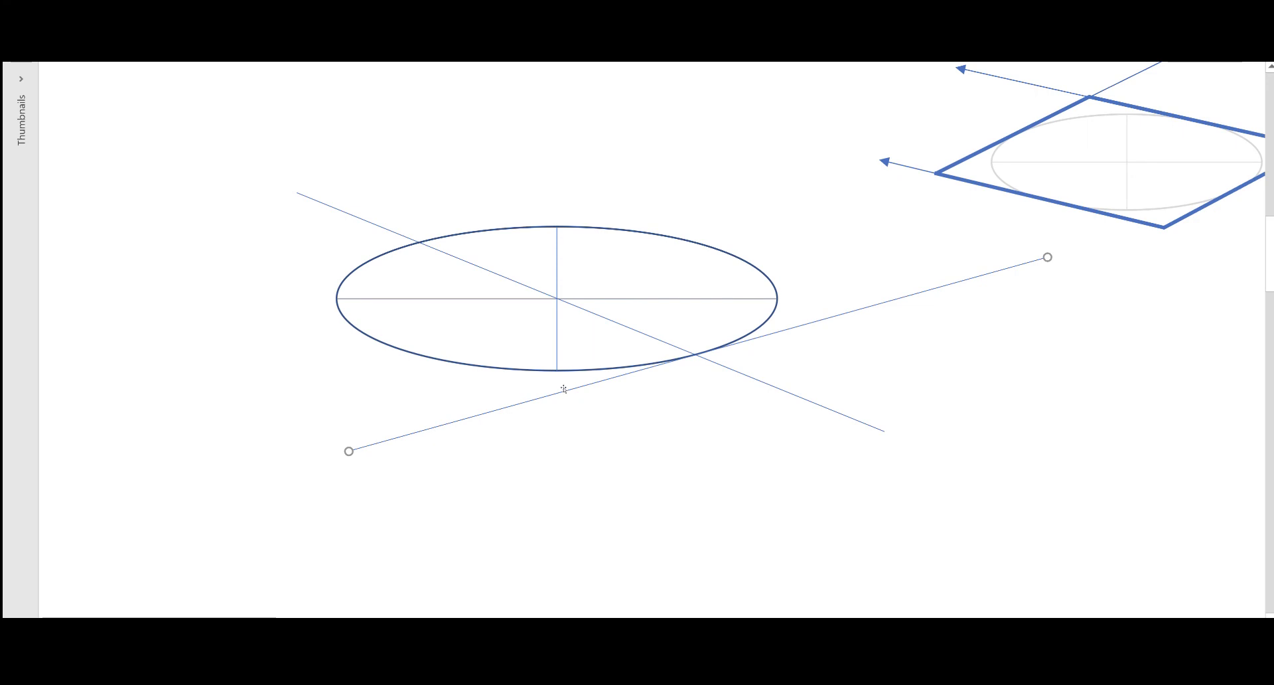
Step: Paste a parallel copy of the rising line above the ellipse, tilted to graze its upper edge
key(ctrl+v)
drag(644, 395, 454, 227)
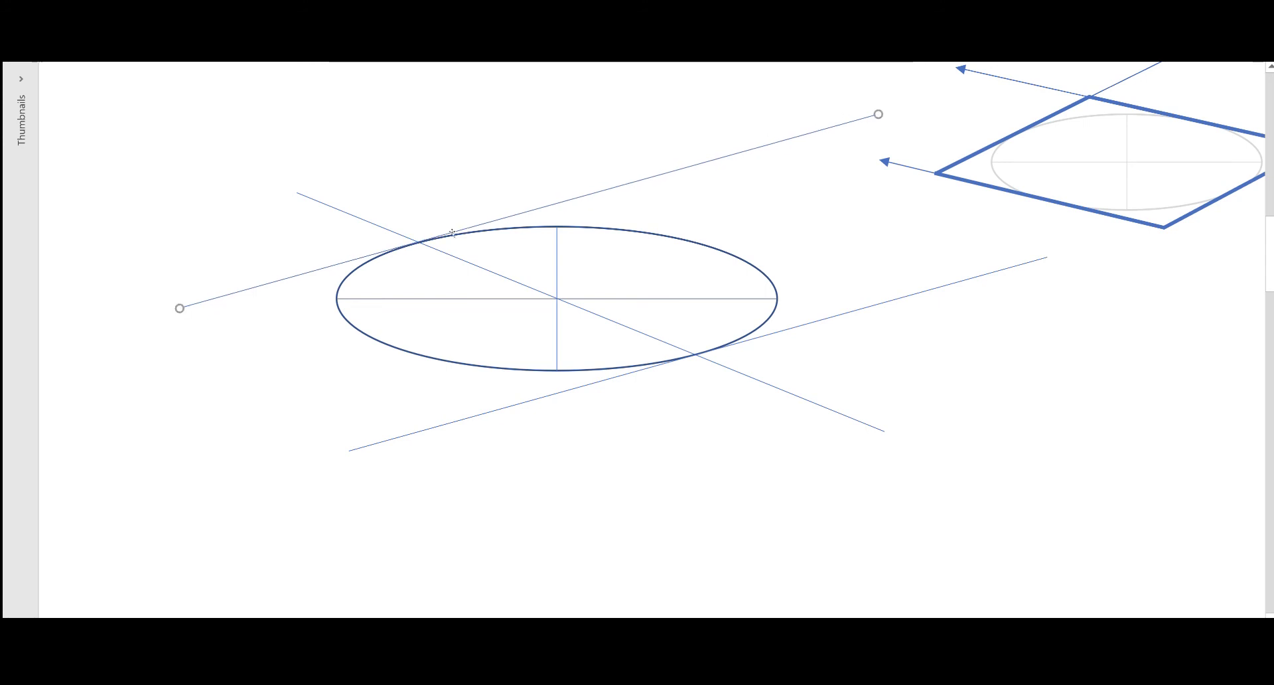
drag(350, 259, 347, 252)
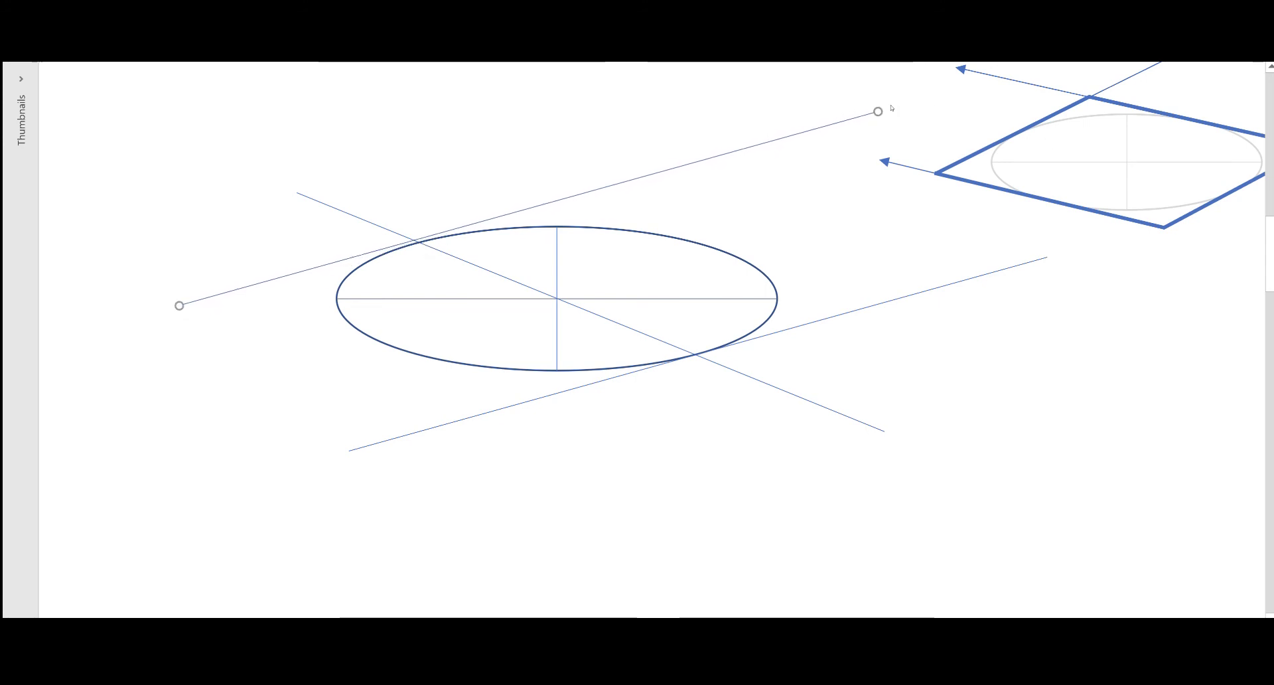
drag(878, 111, 883, 123)
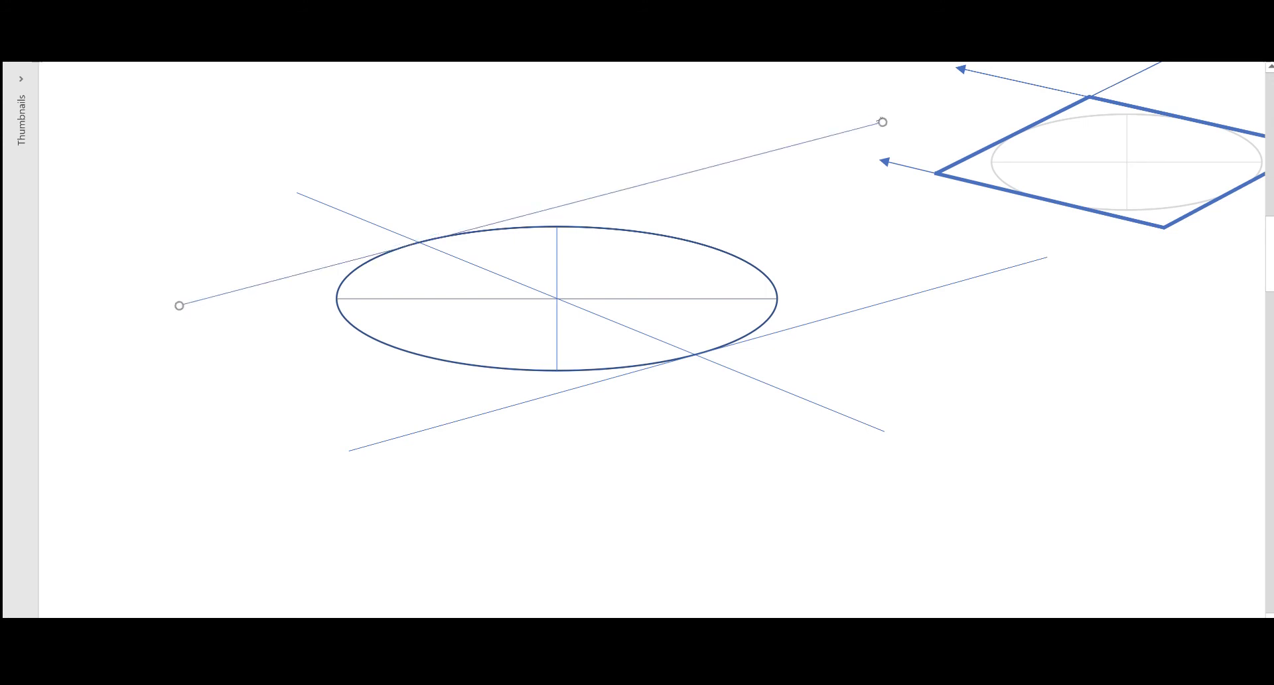
Step: Duplicate the descending diagonal and place the copy tangent to the ellipse's lower-left side
click(788, 389)
key(ctrl+c)
key(ctrl+v)
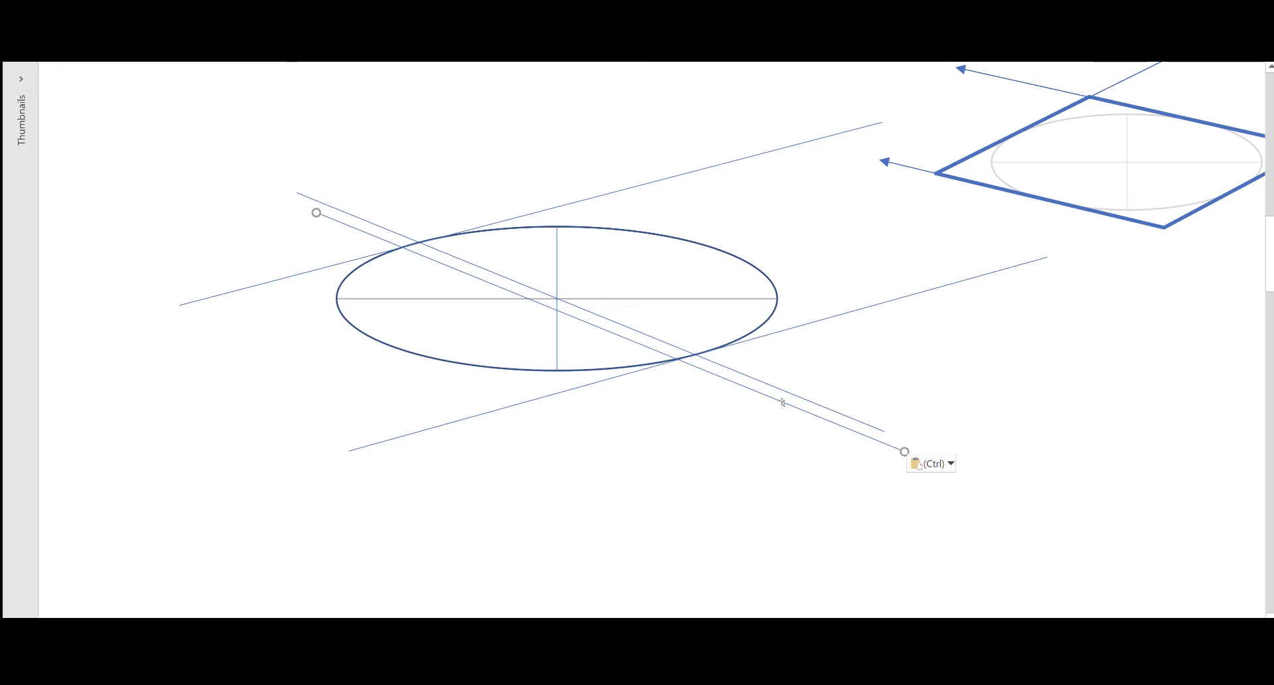
drag(782, 400, 615, 442)
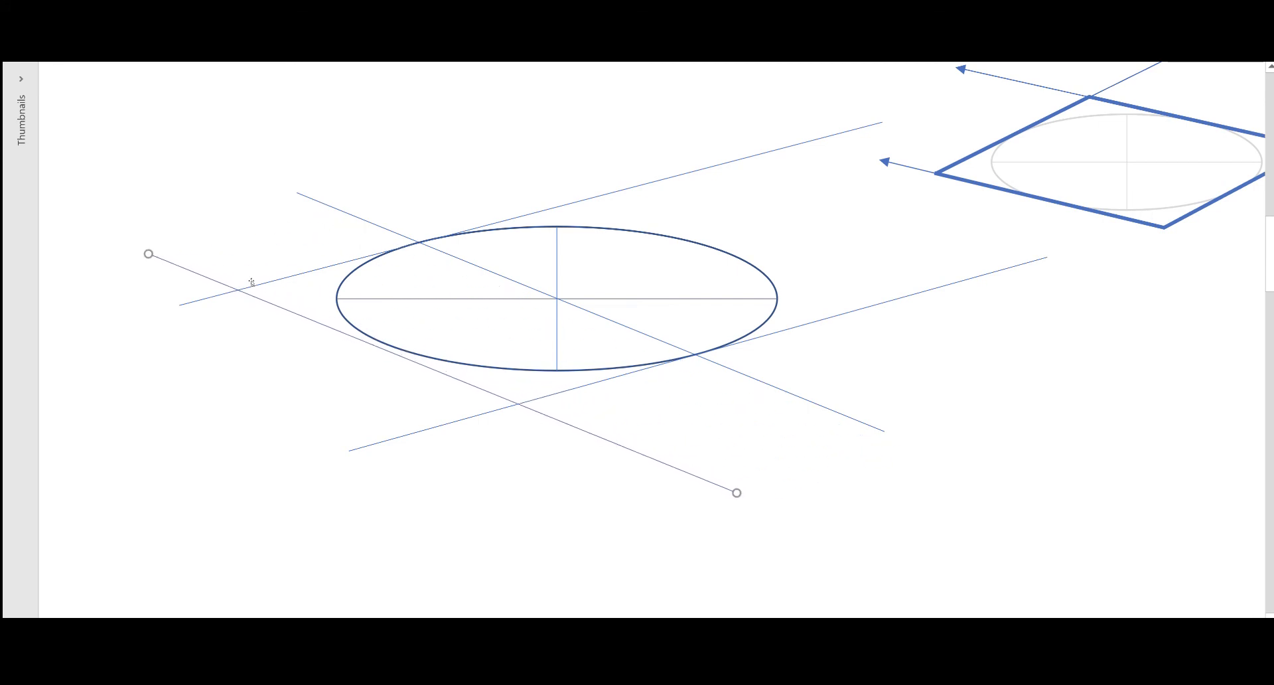
drag(148, 254, 152, 246)
Step: Duplicate the central diagonal again and place it tangent to the ellipse's upper-right side
click(387, 231)
key(ctrl+c)
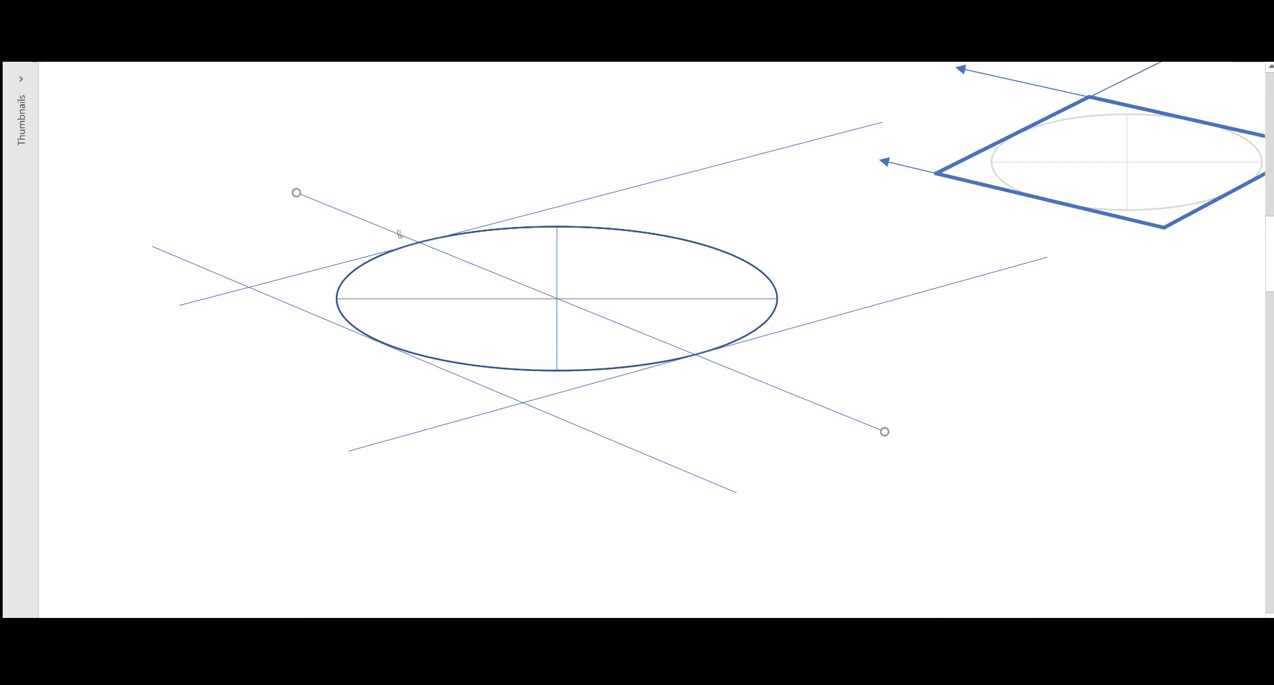
key(ctrl+v)
drag(458, 262, 577, 189)
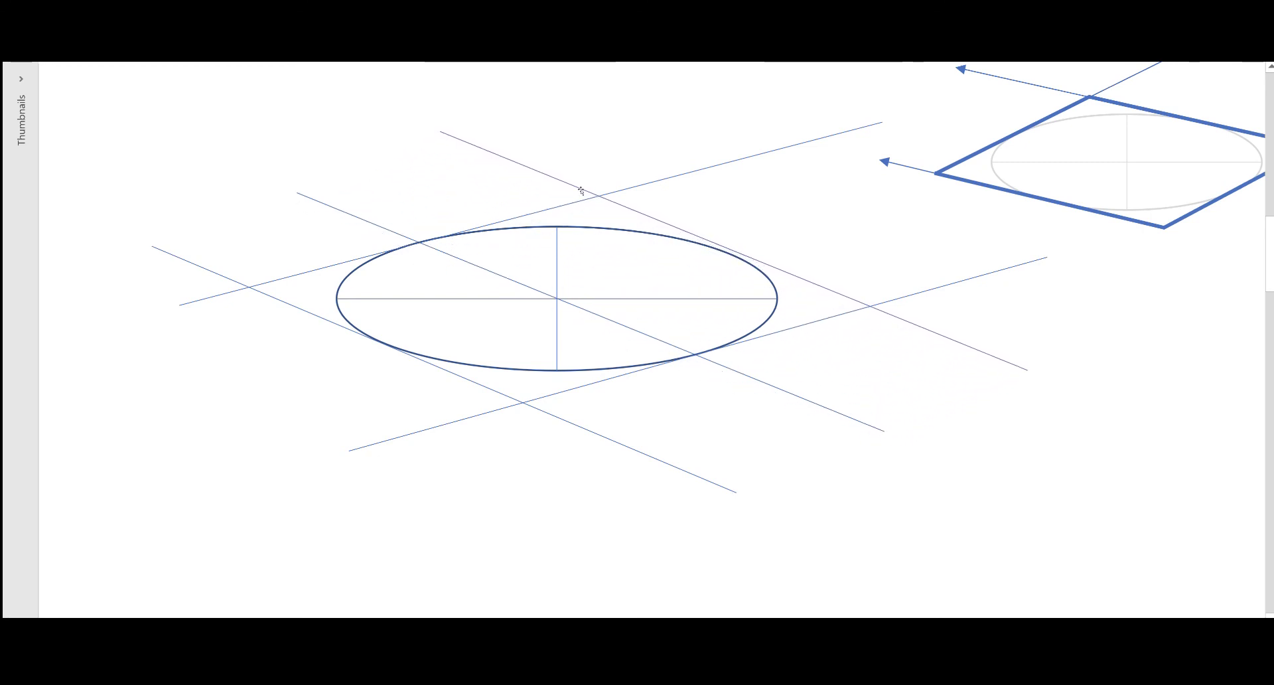
drag(439, 131, 434, 135)
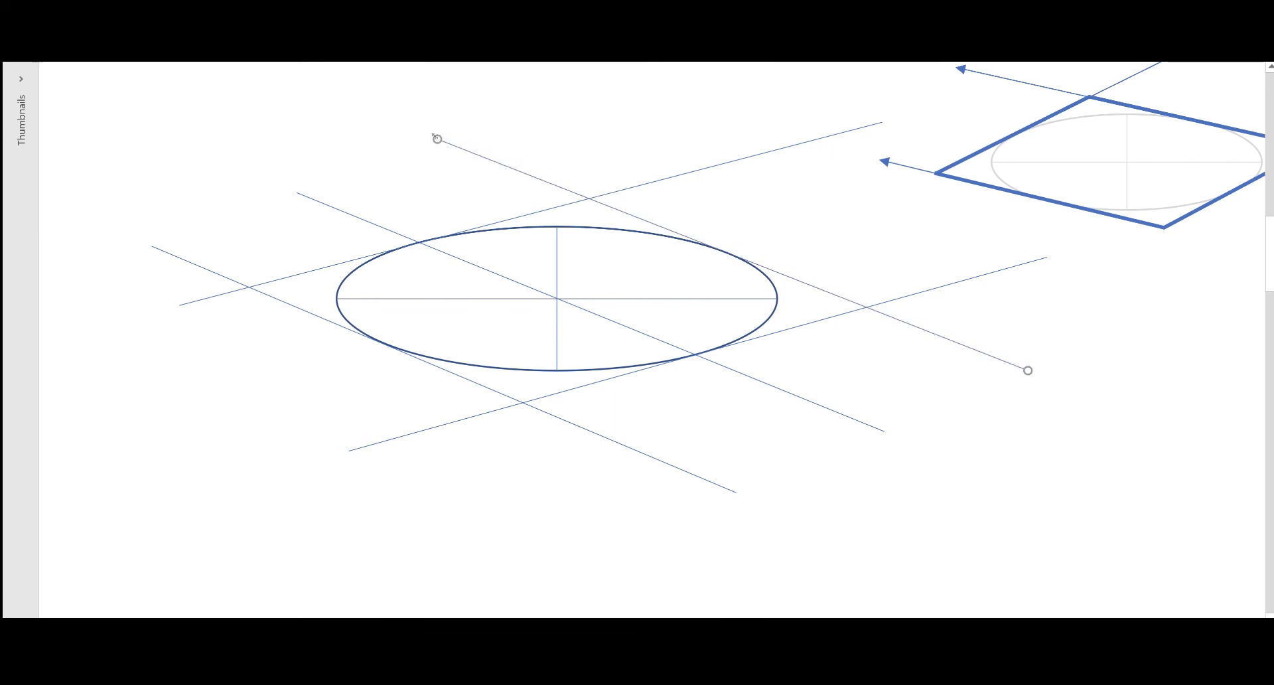
Step: Delete the ellipse with its crossing axes, leaving only the tangent lines
click(576, 226)
key(Delete)
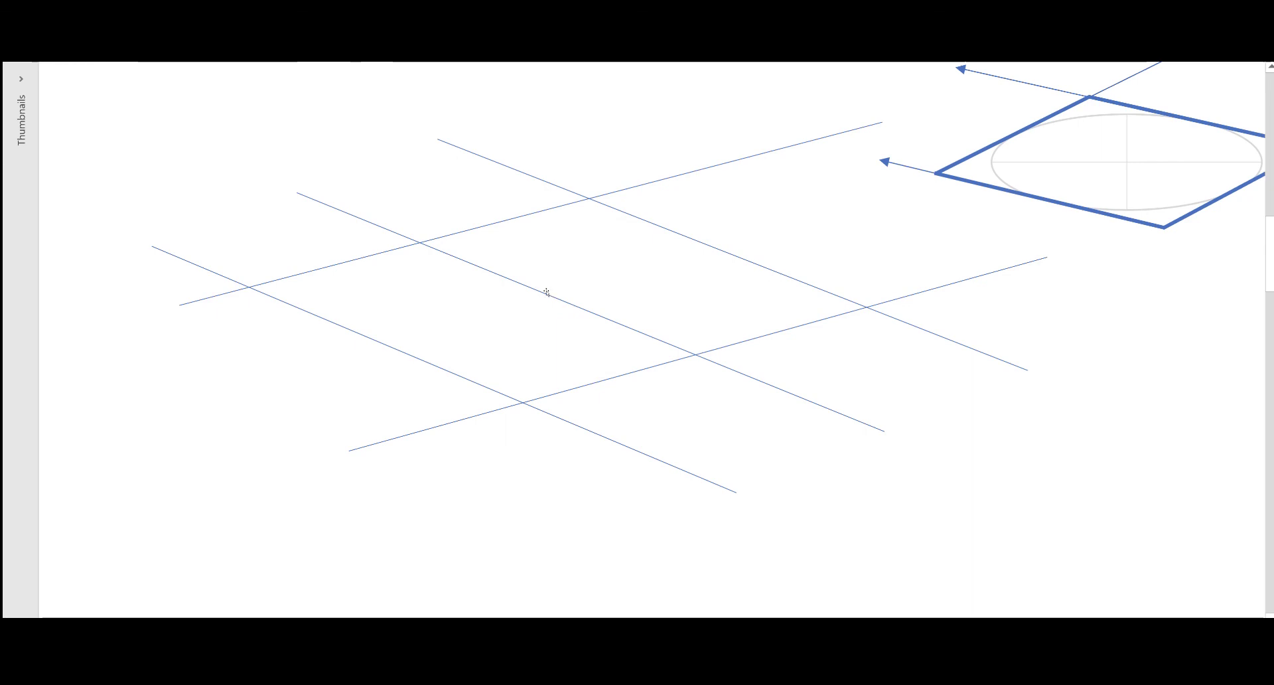